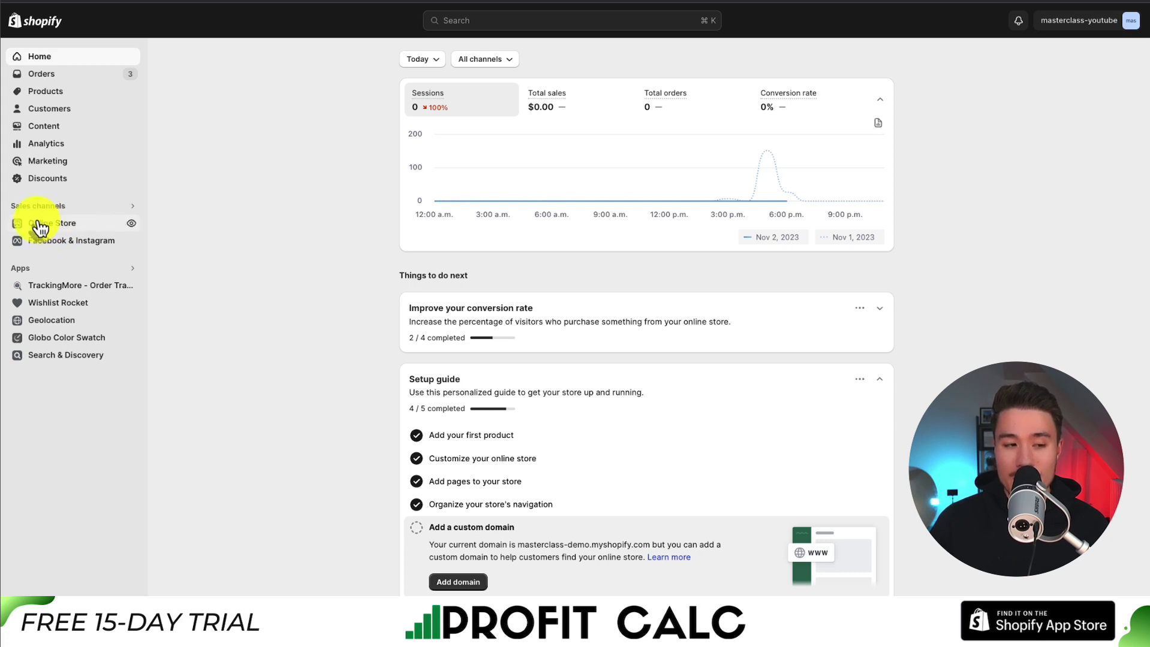
Open the current Refresh theme's Home page in the theme editor from Online Store
click(41, 226)
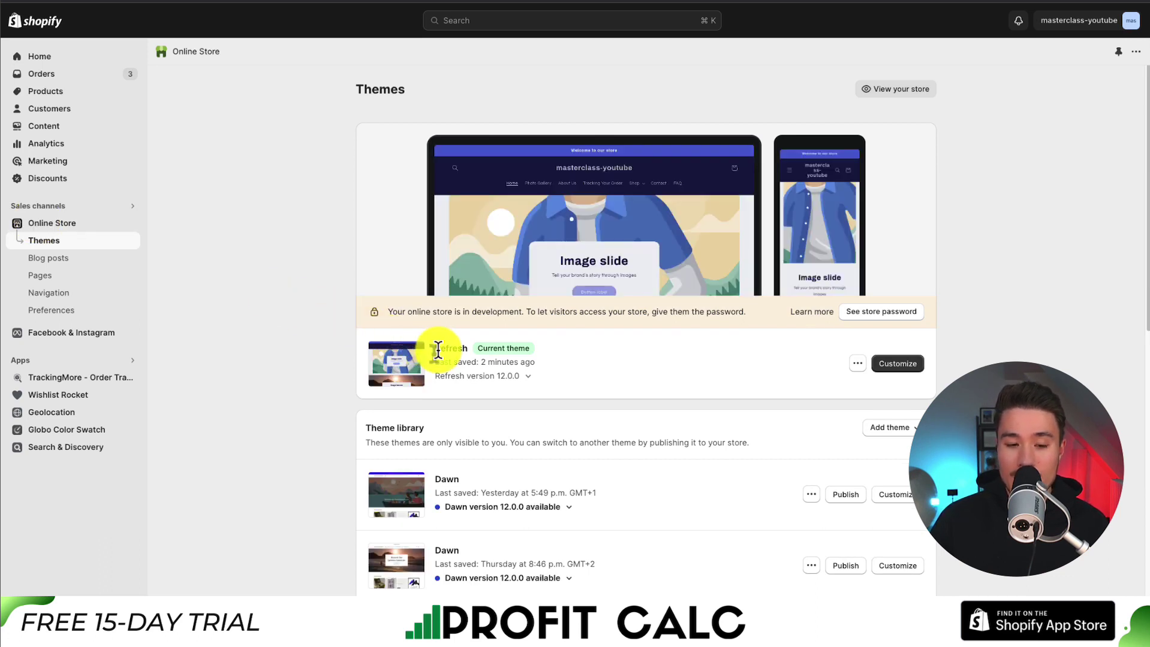
drag(435, 349, 475, 351)
click(544, 333)
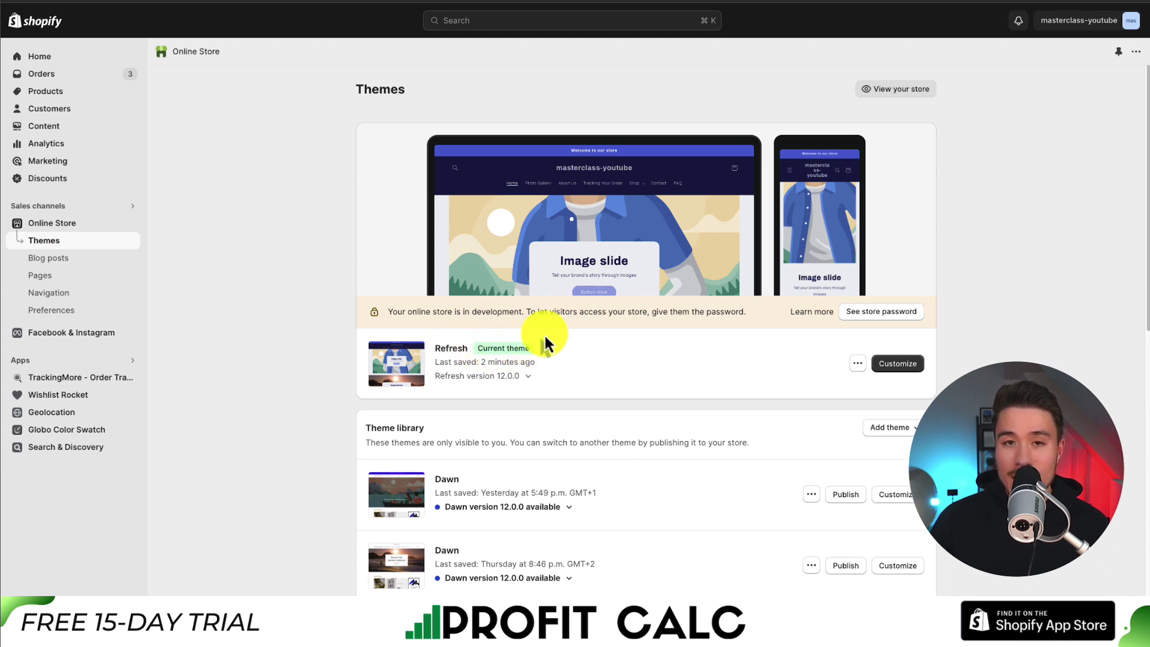
click(922, 364)
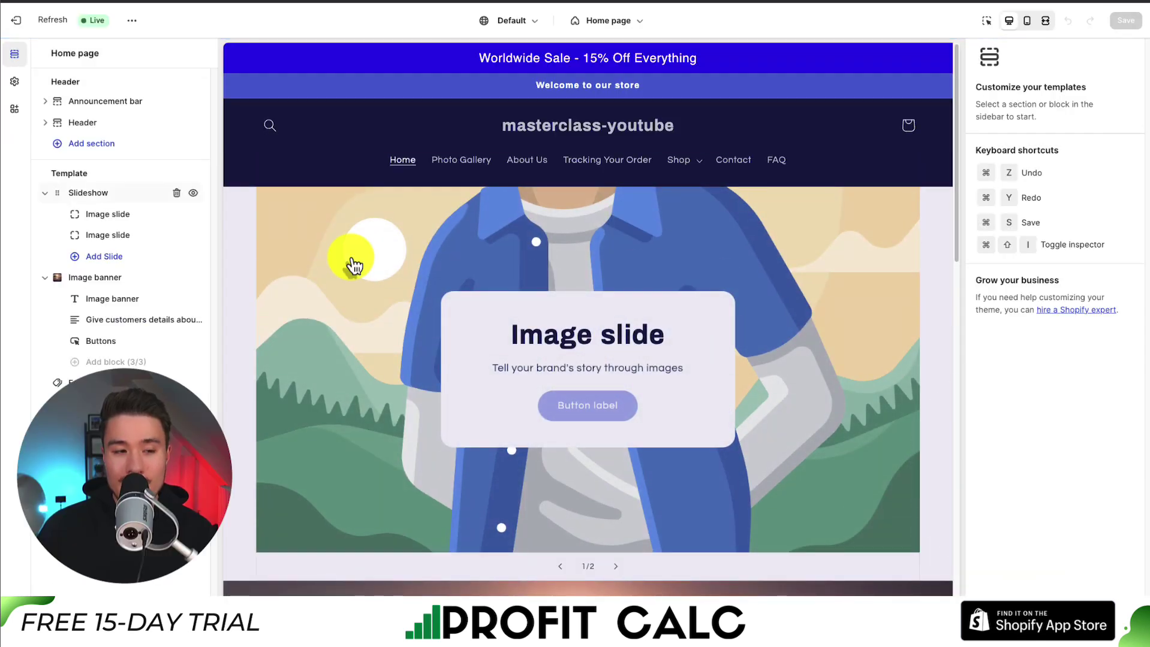
Preview both slides, view the first image slide, then return to the Slideshow section settings
click(86, 197)
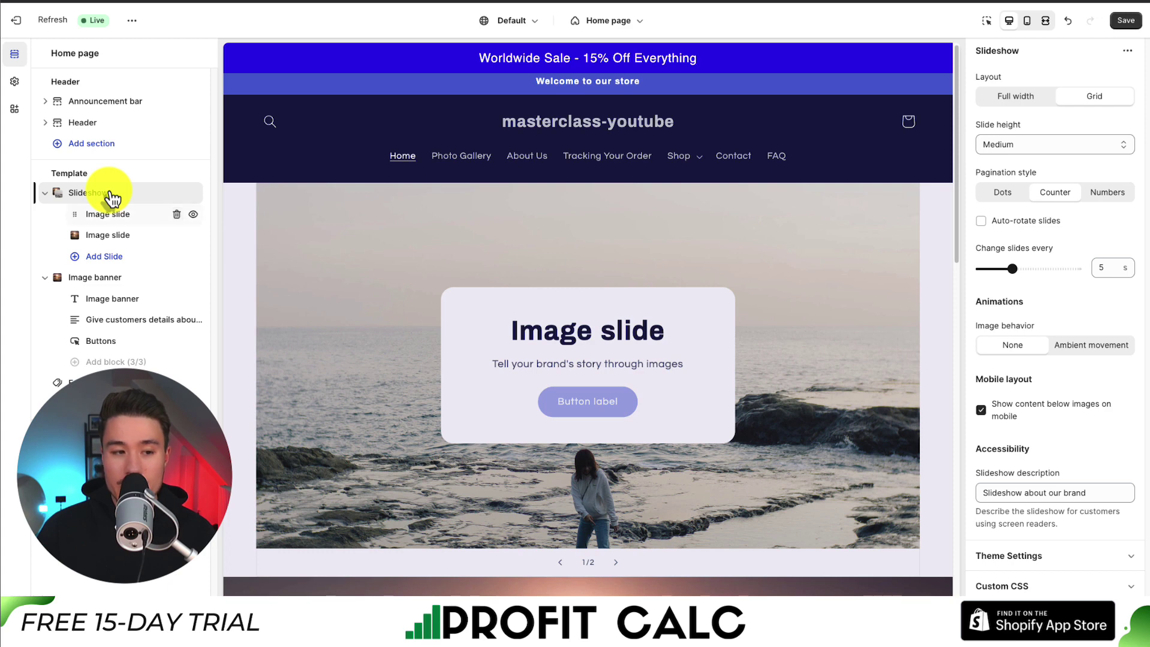
click(108, 193)
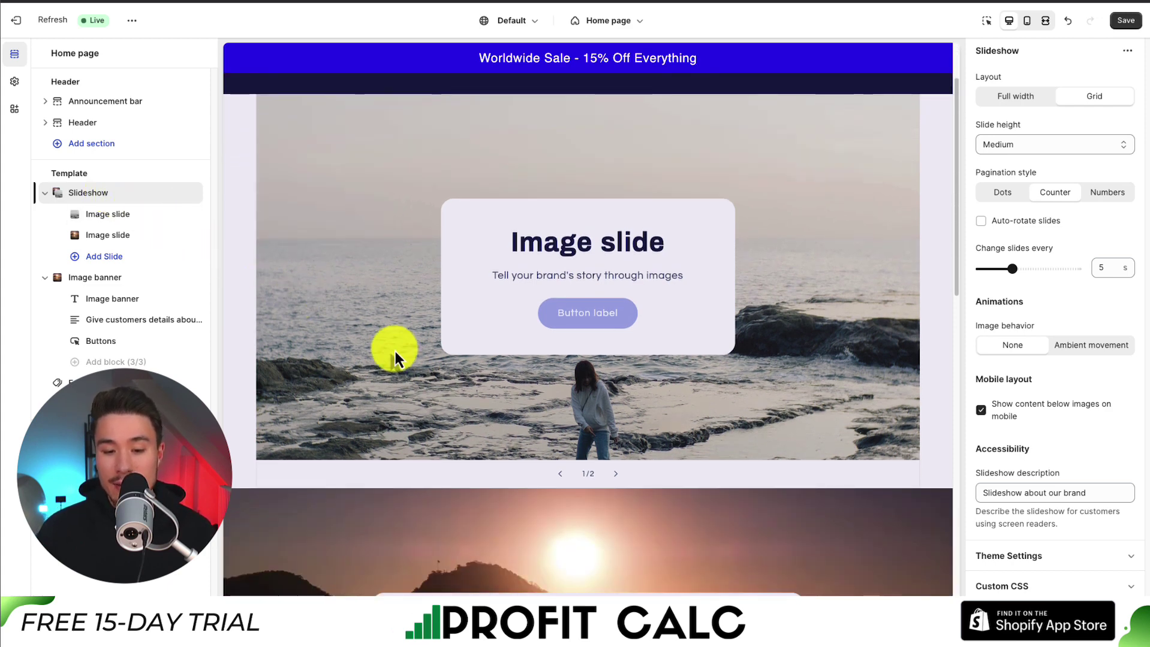
click(617, 474)
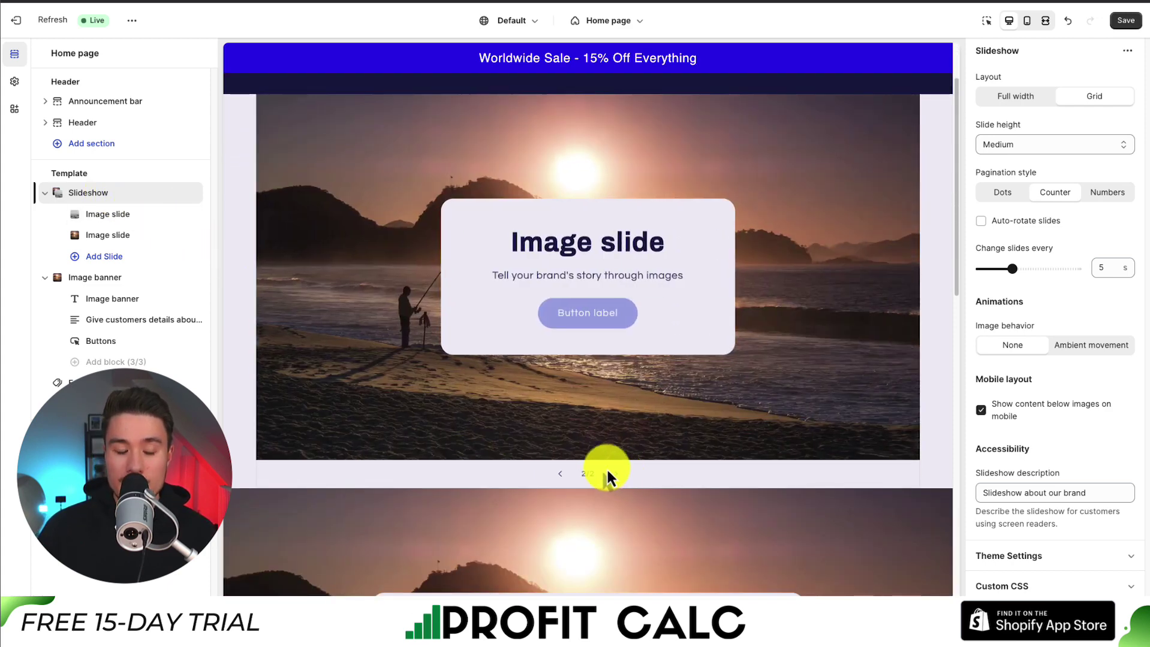
click(109, 219)
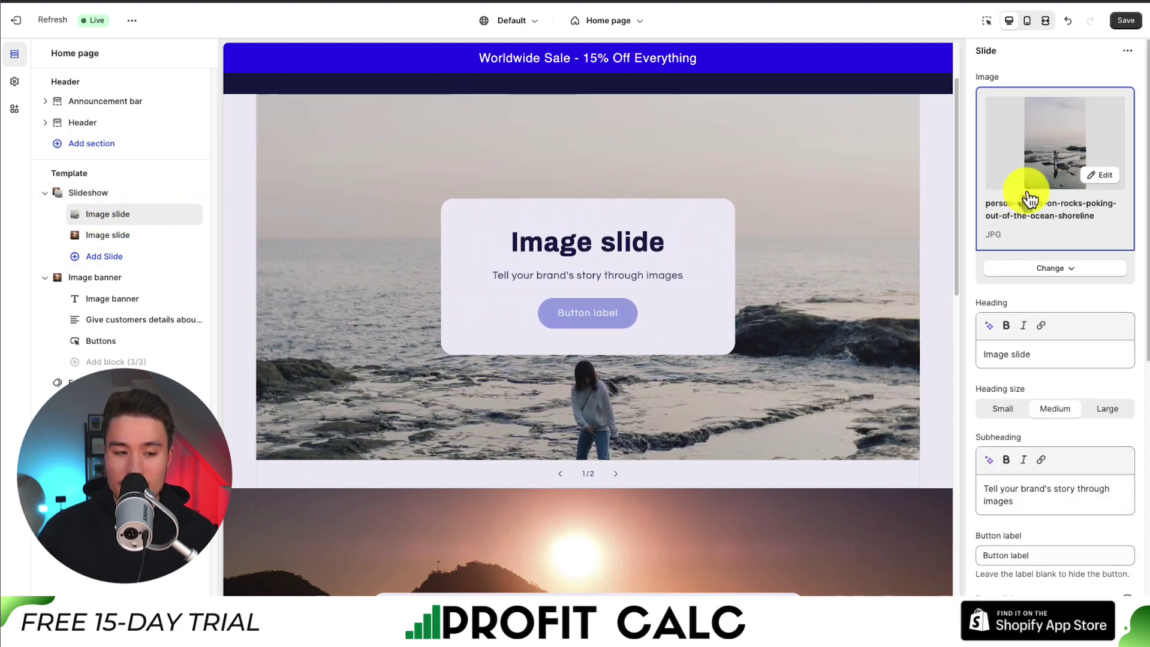
click(121, 194)
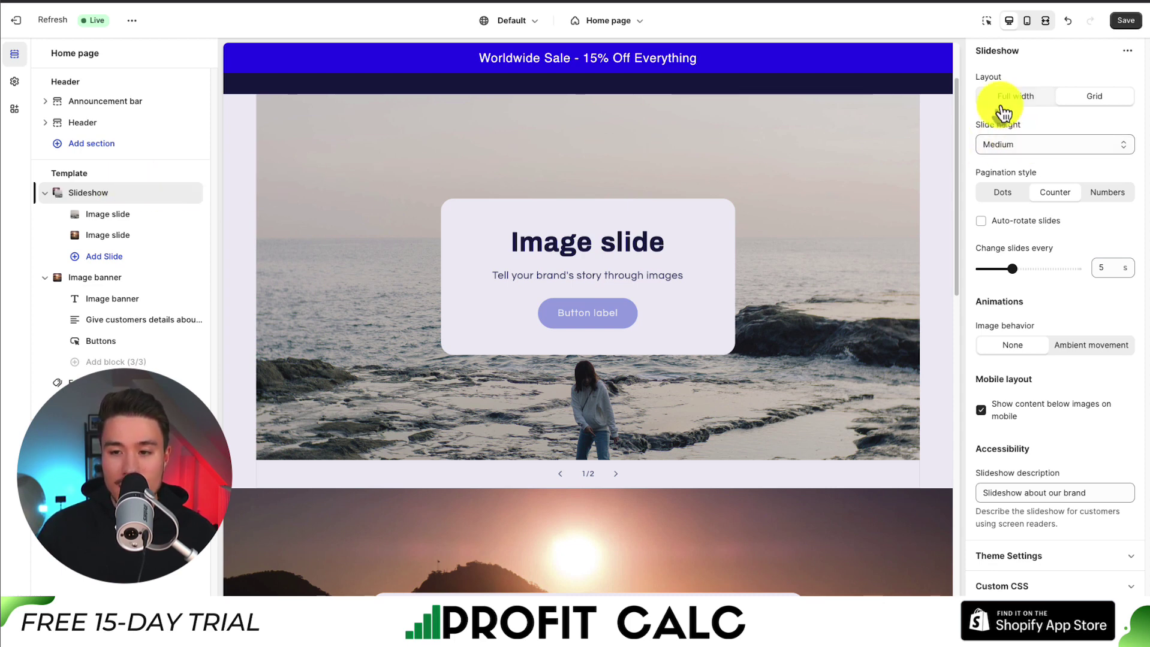
Set the slideshow Layout to Full width and try Small and Large slide heights
click(1028, 106)
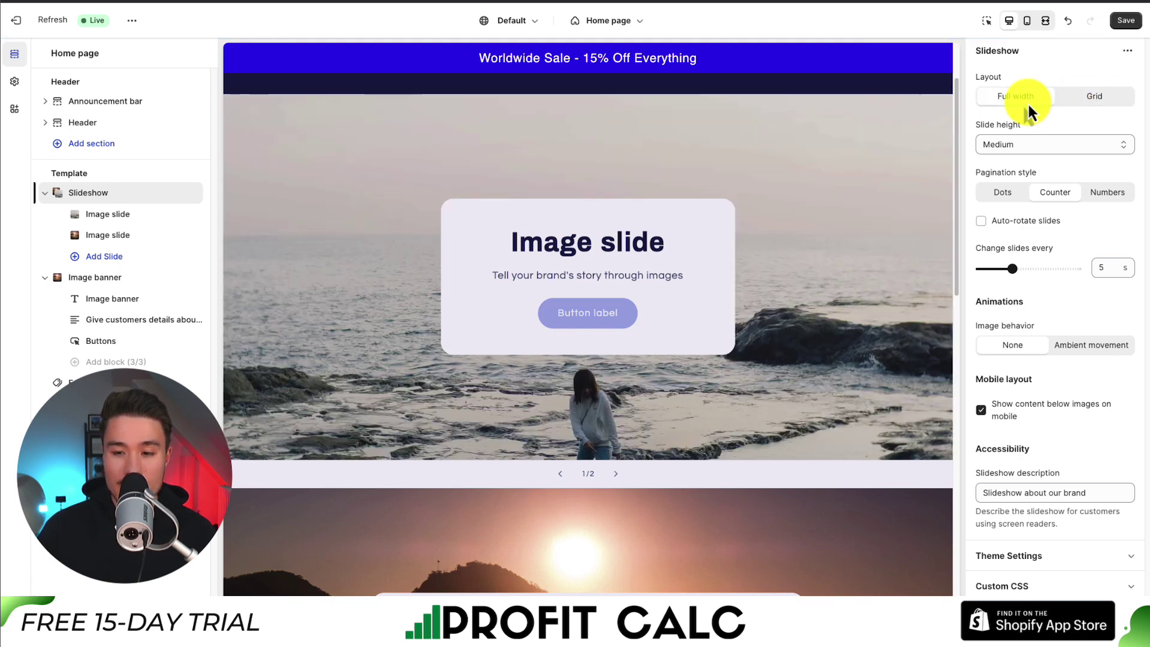
drag(975, 126, 1010, 136)
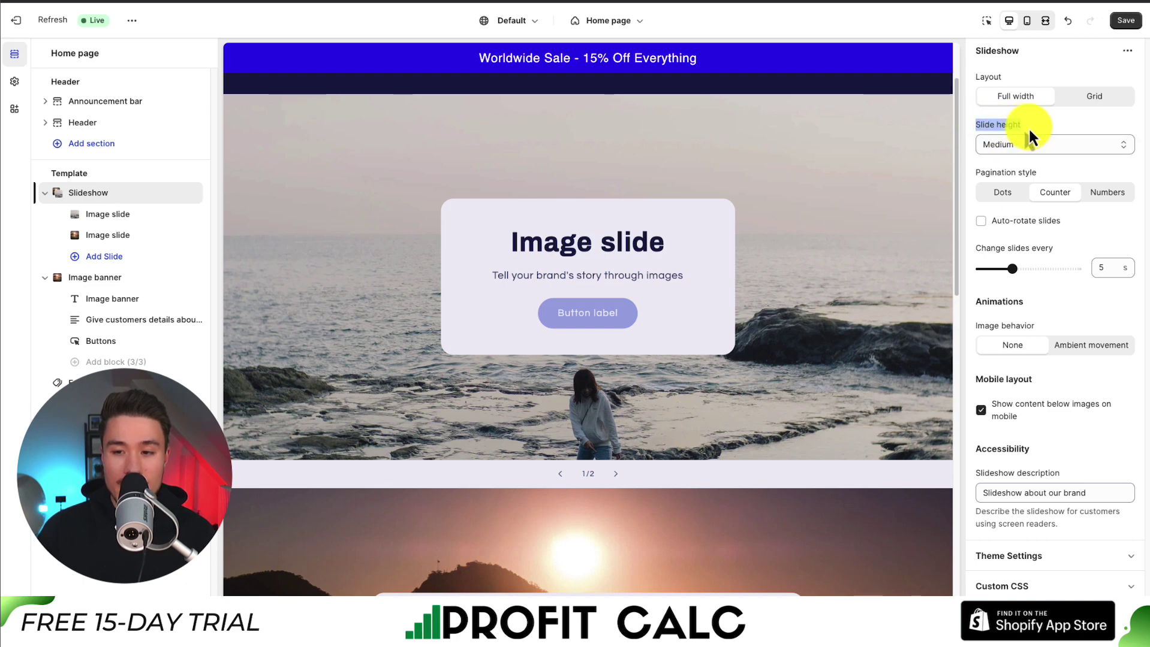
click(1008, 148)
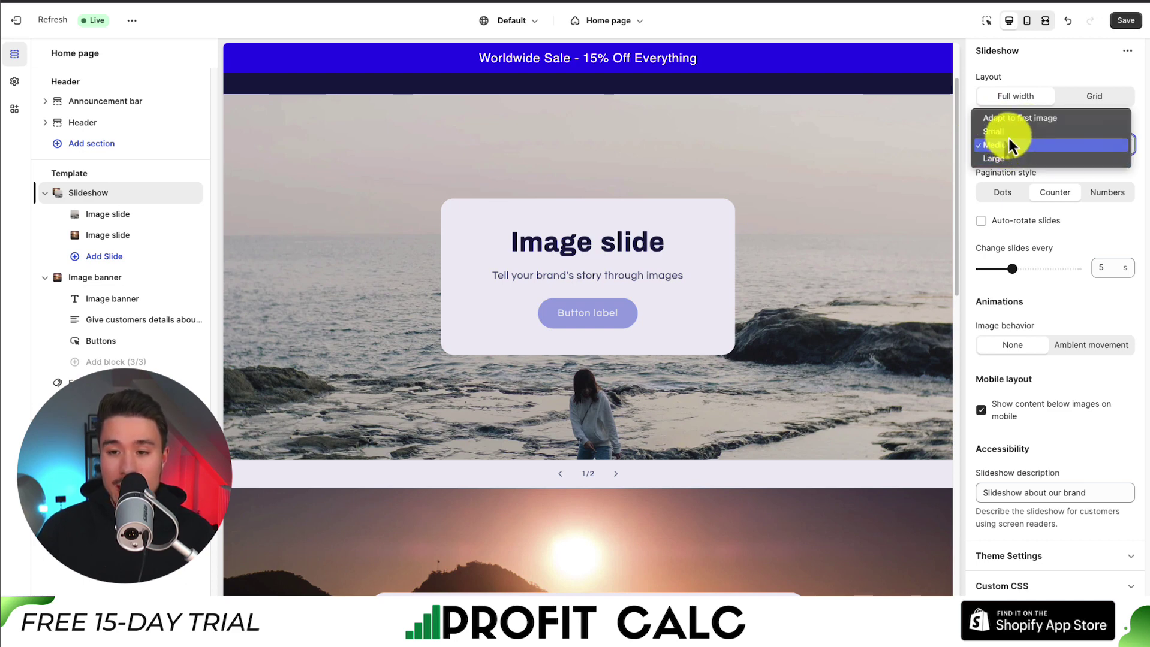
click(1008, 134)
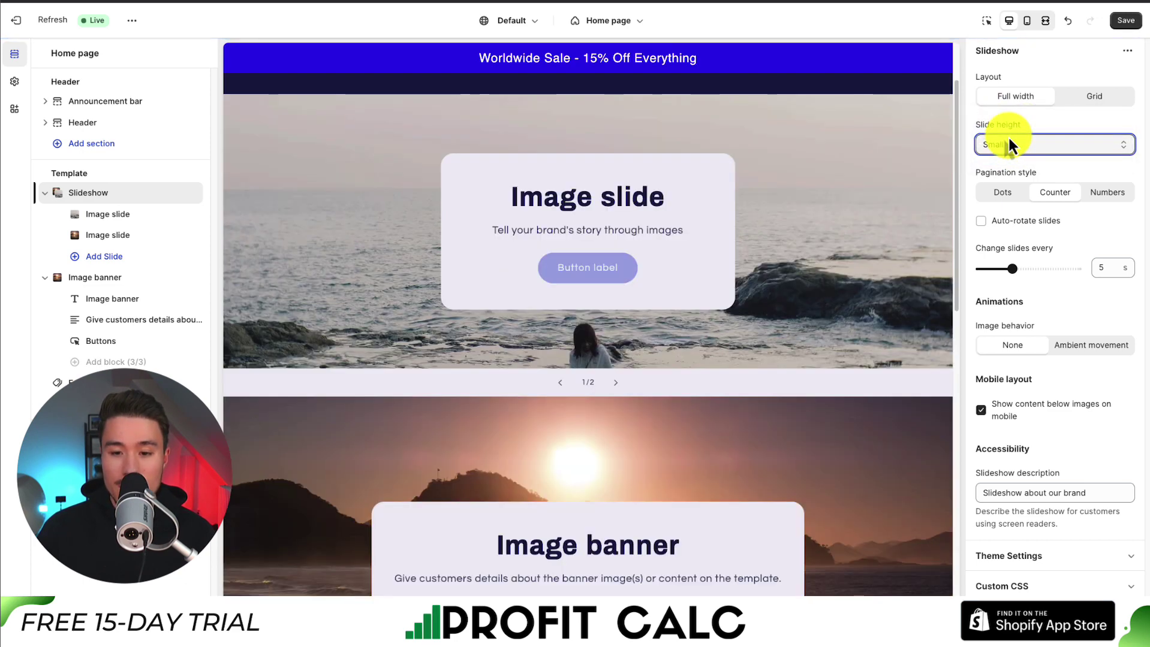
click(1027, 147)
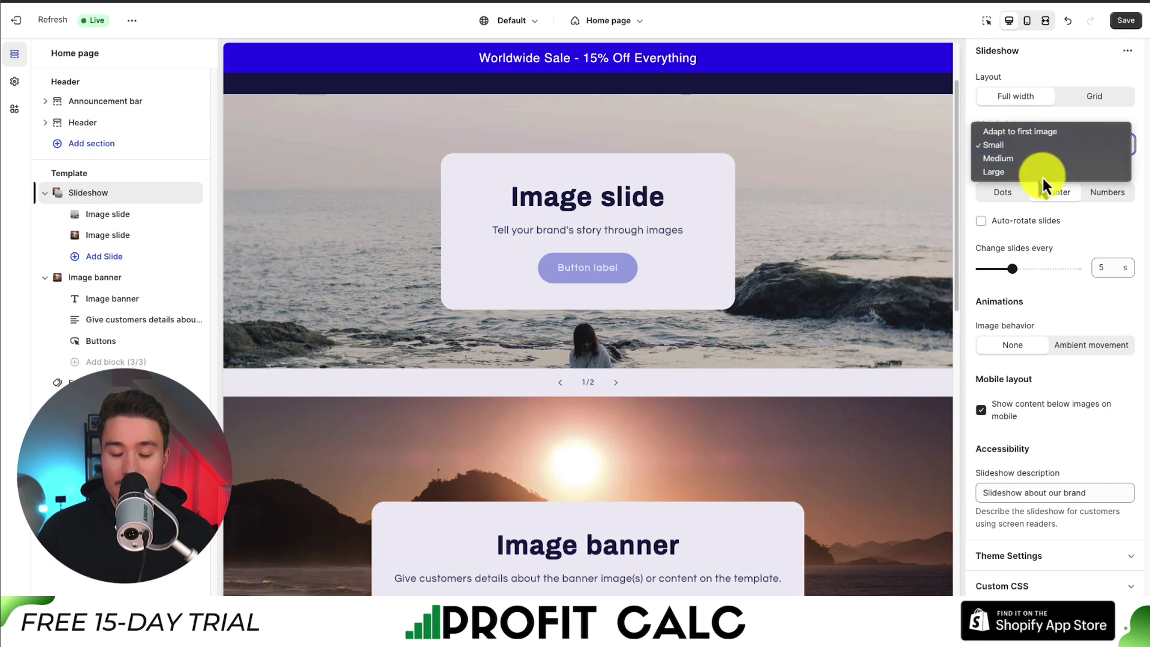
click(1044, 177)
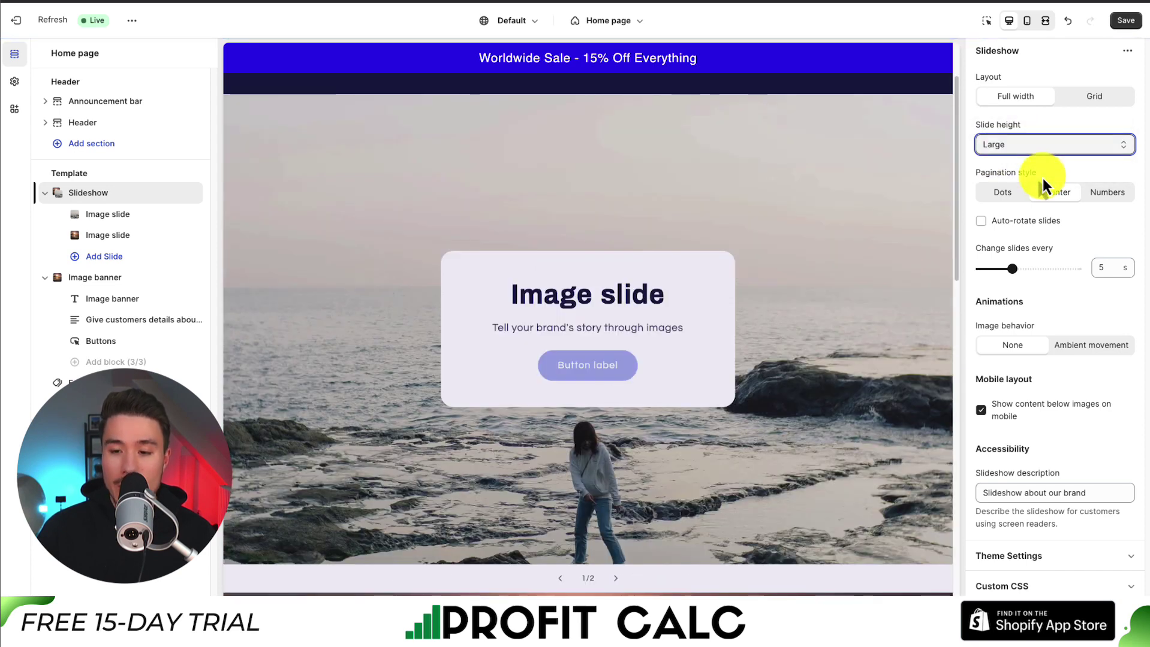
click(1050, 148)
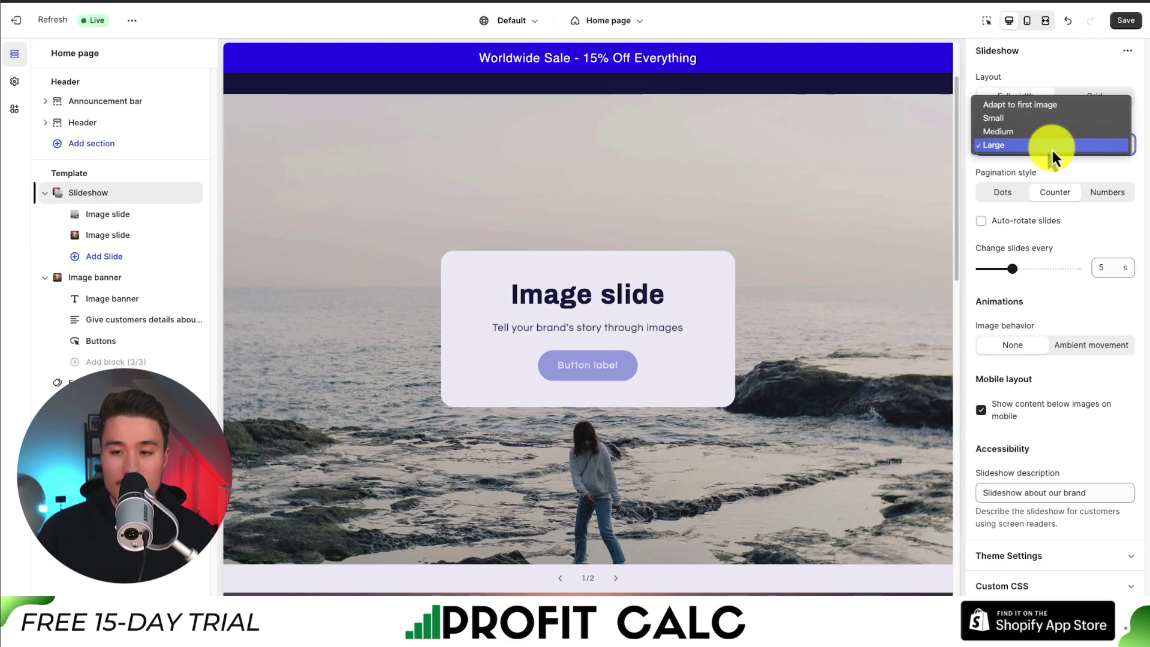
Settle on a Medium slide height and save the theme
click(1020, 106)
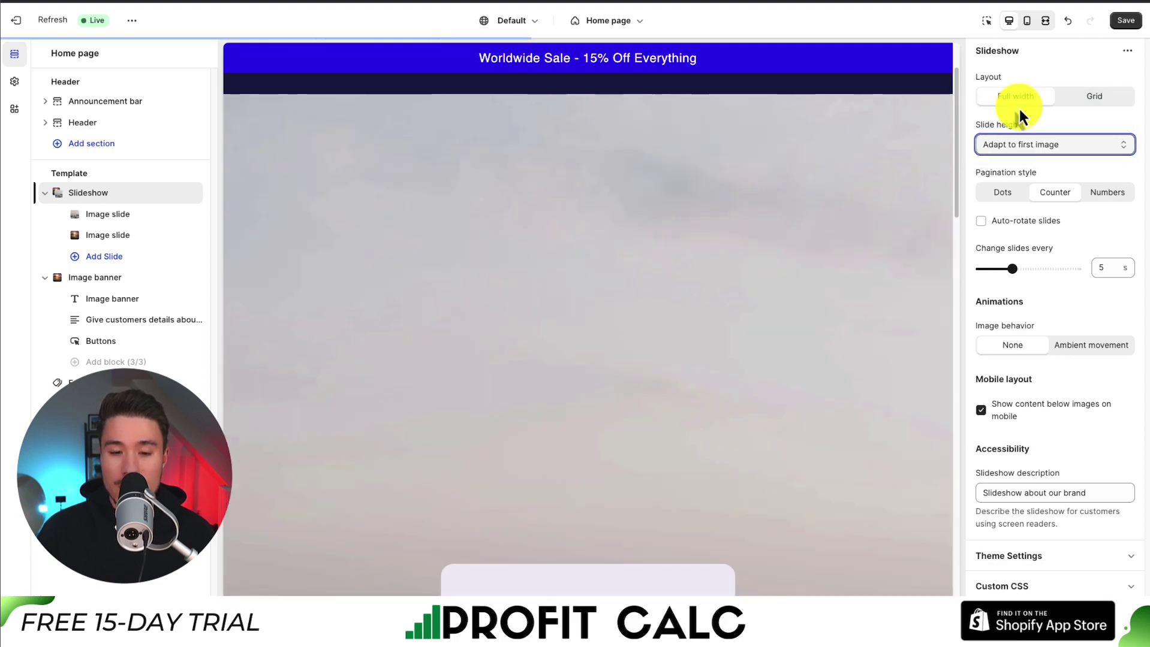
drag(957, 142, 962, 104)
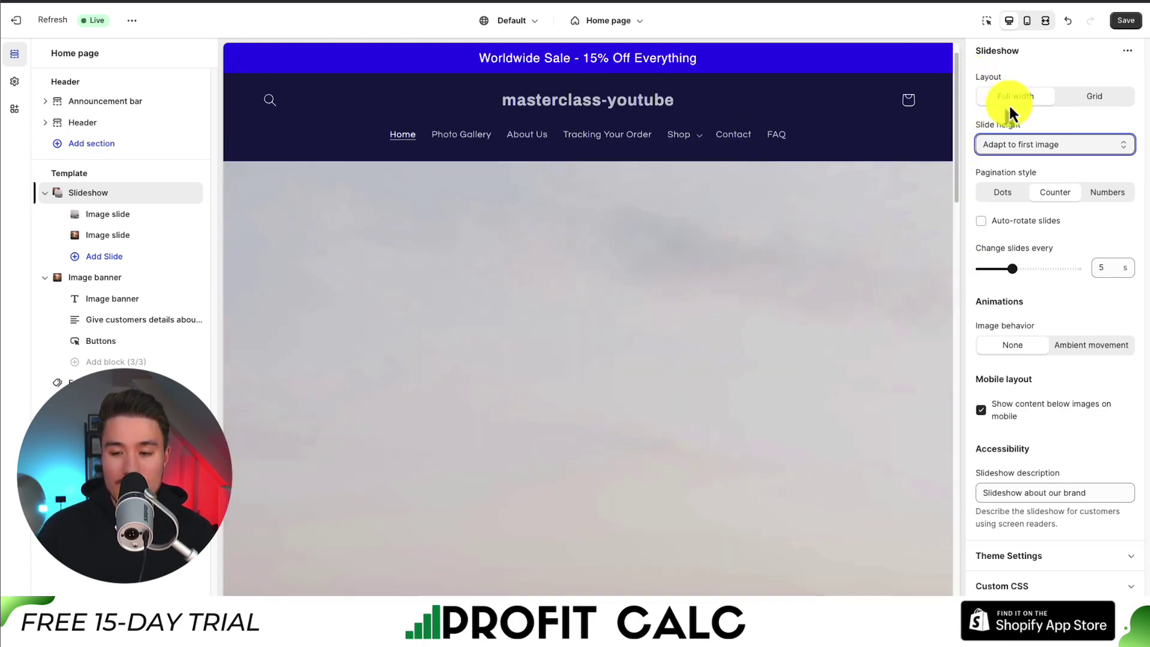
click(1052, 144)
click(863, 247)
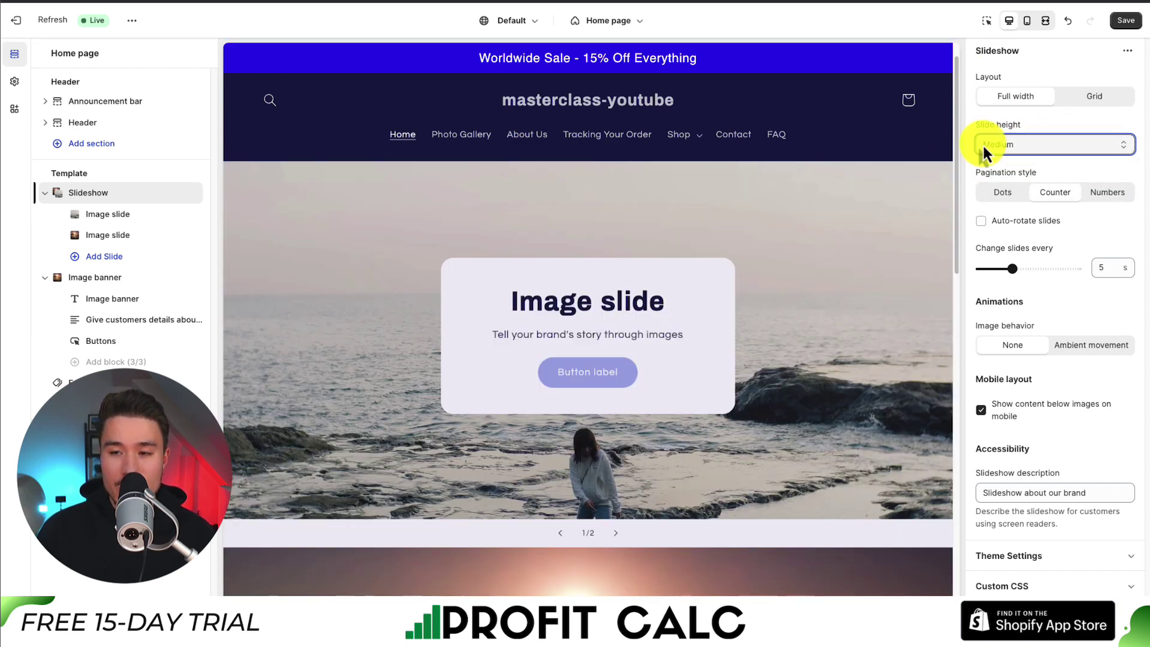
click(1128, 24)
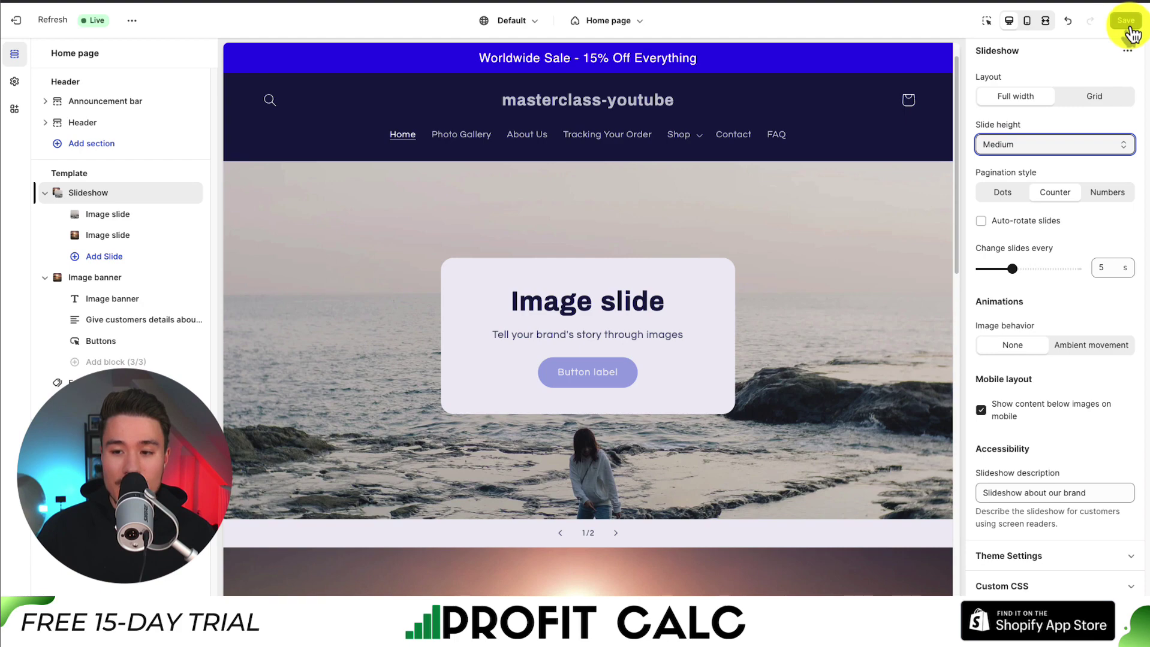
click(866, 275)
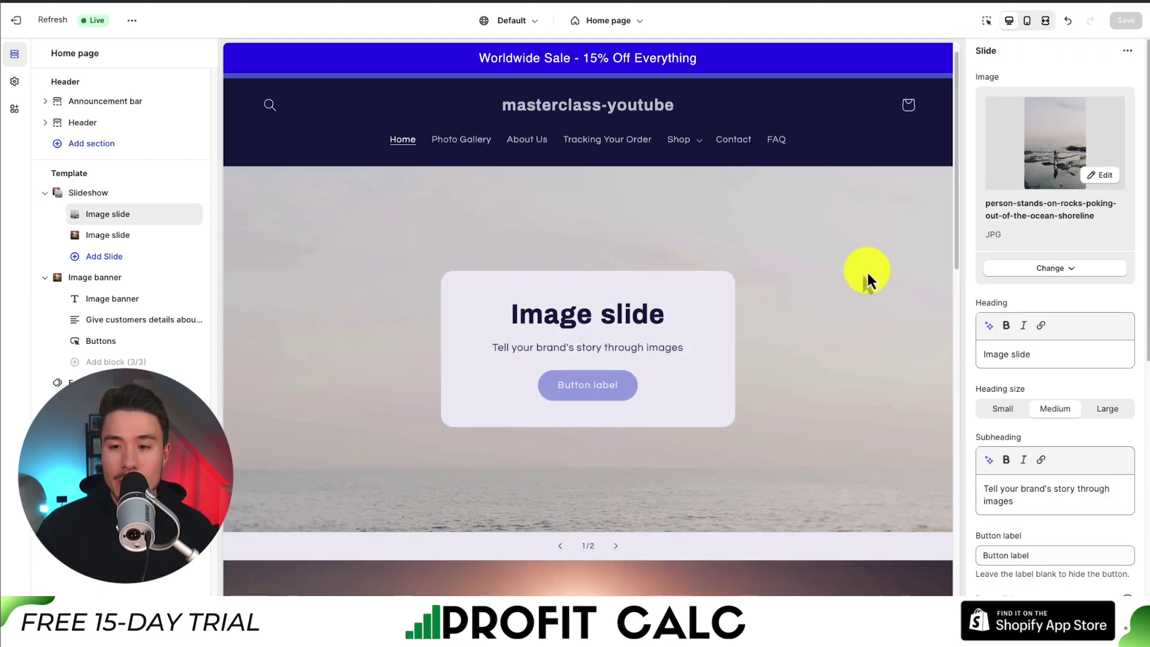
click(1055, 134)
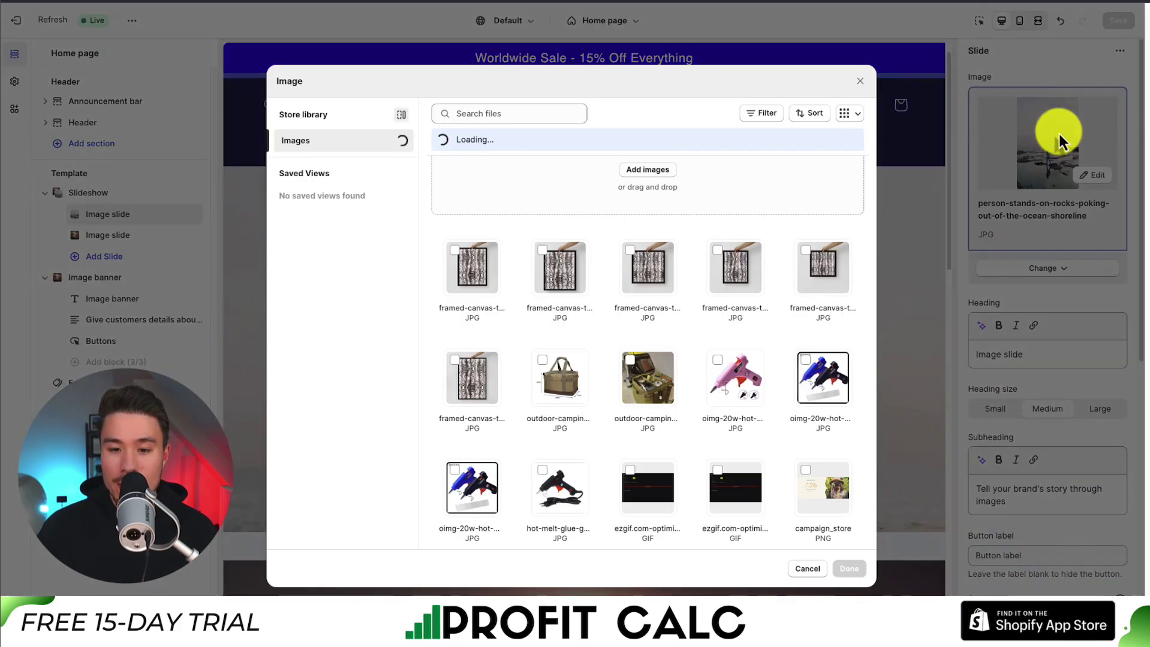
click(980, 142)
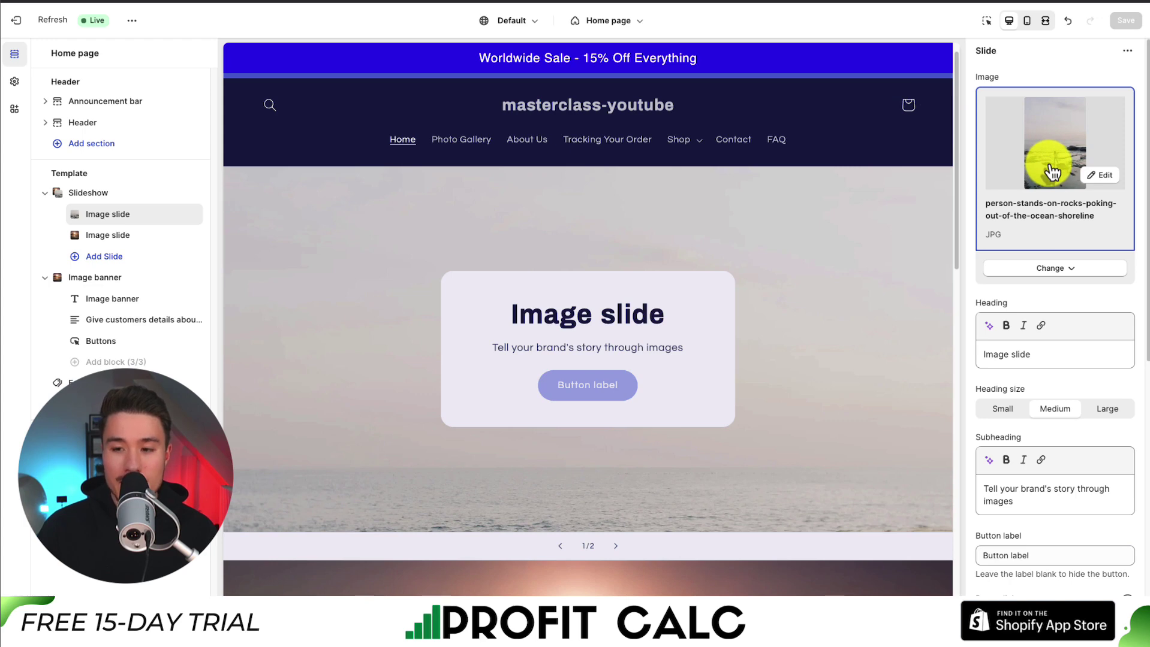
click(1053, 172)
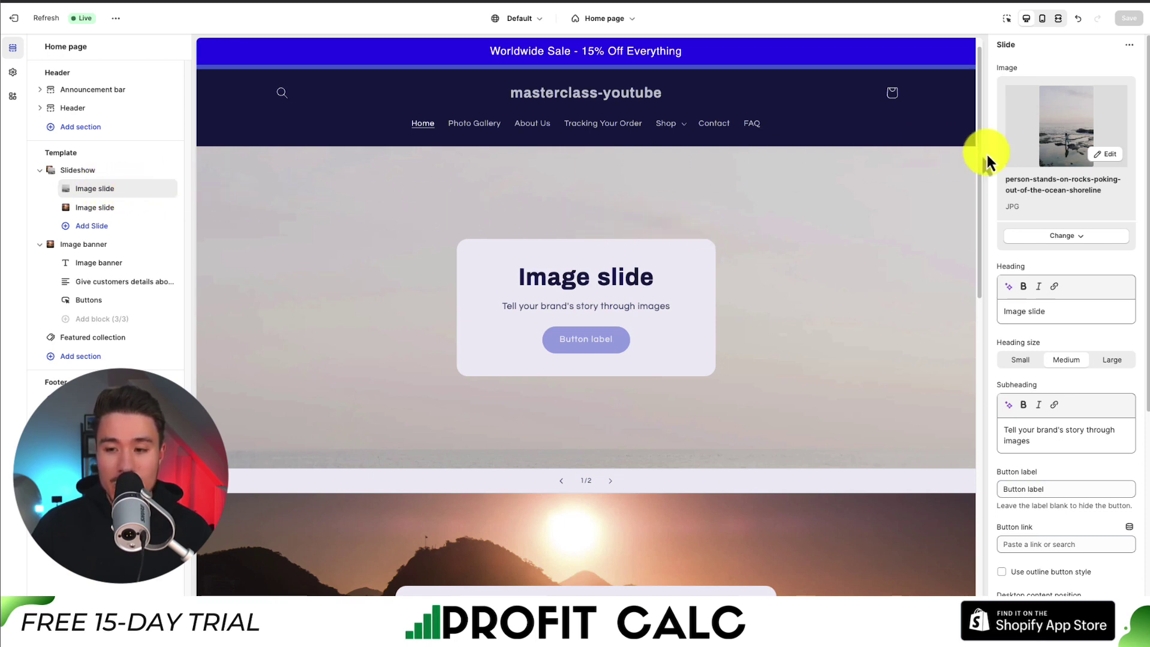
Replace the first slide image's focal point with one on the standing person and save
click(1097, 155)
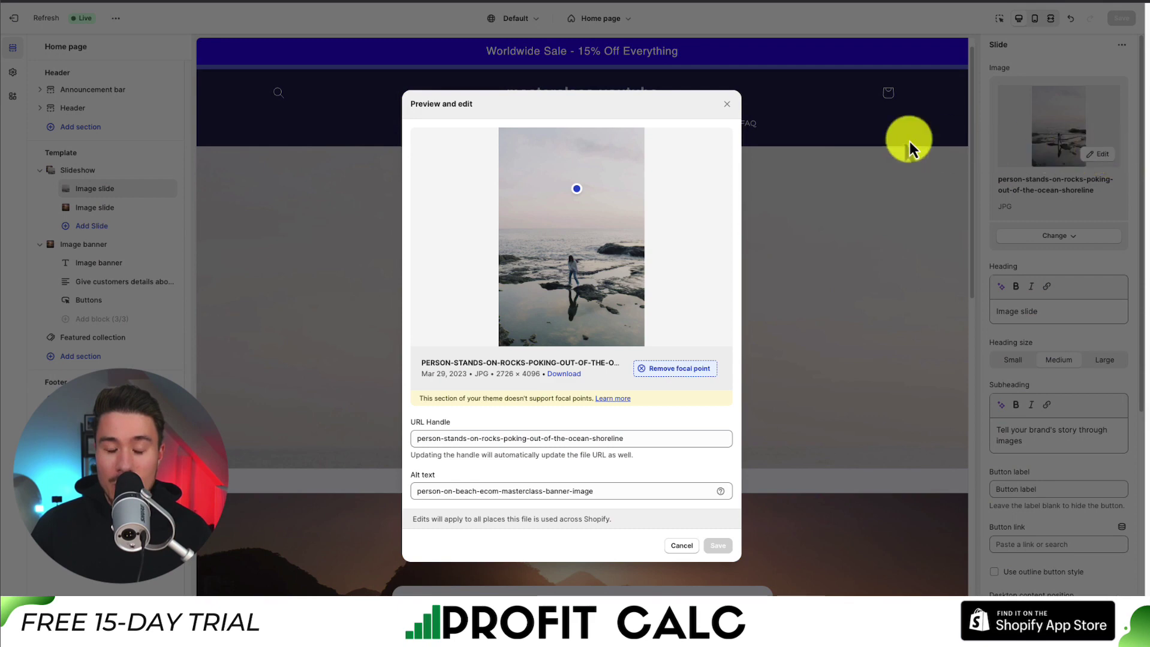
drag(440, 103, 475, 107)
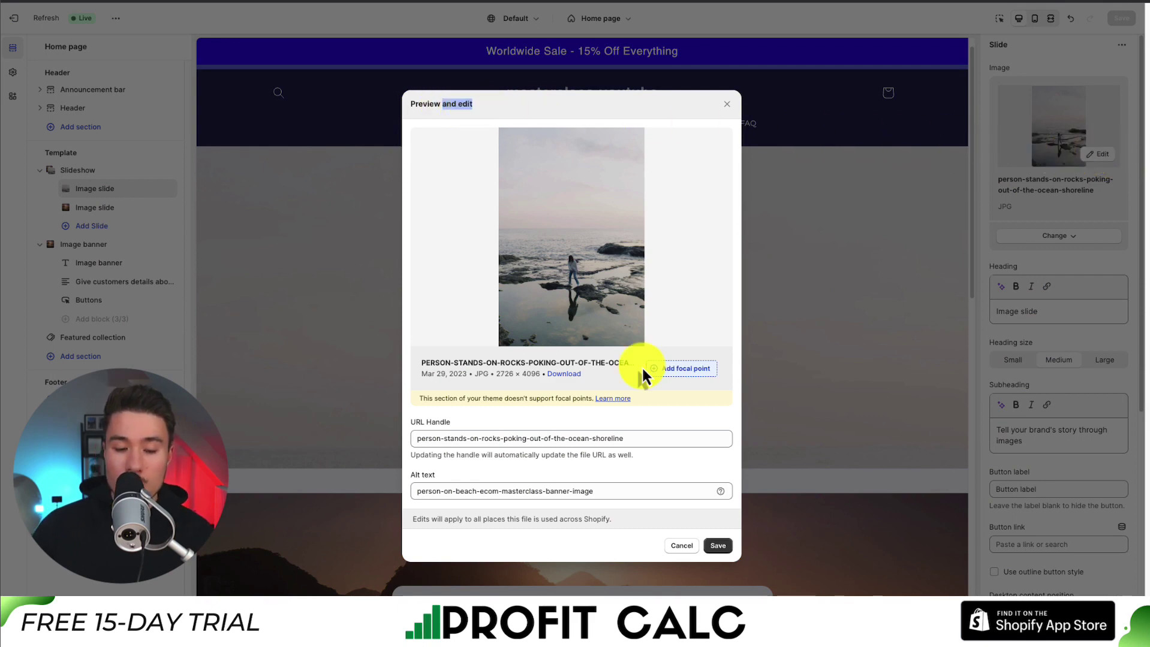
click(661, 373)
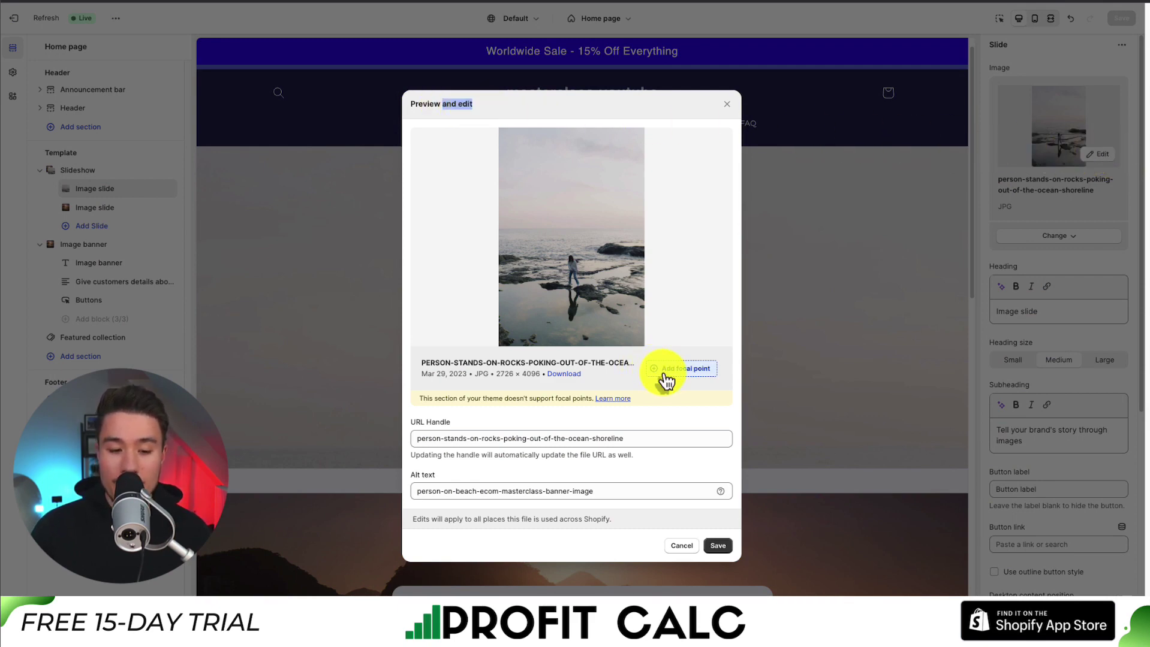
click(670, 376)
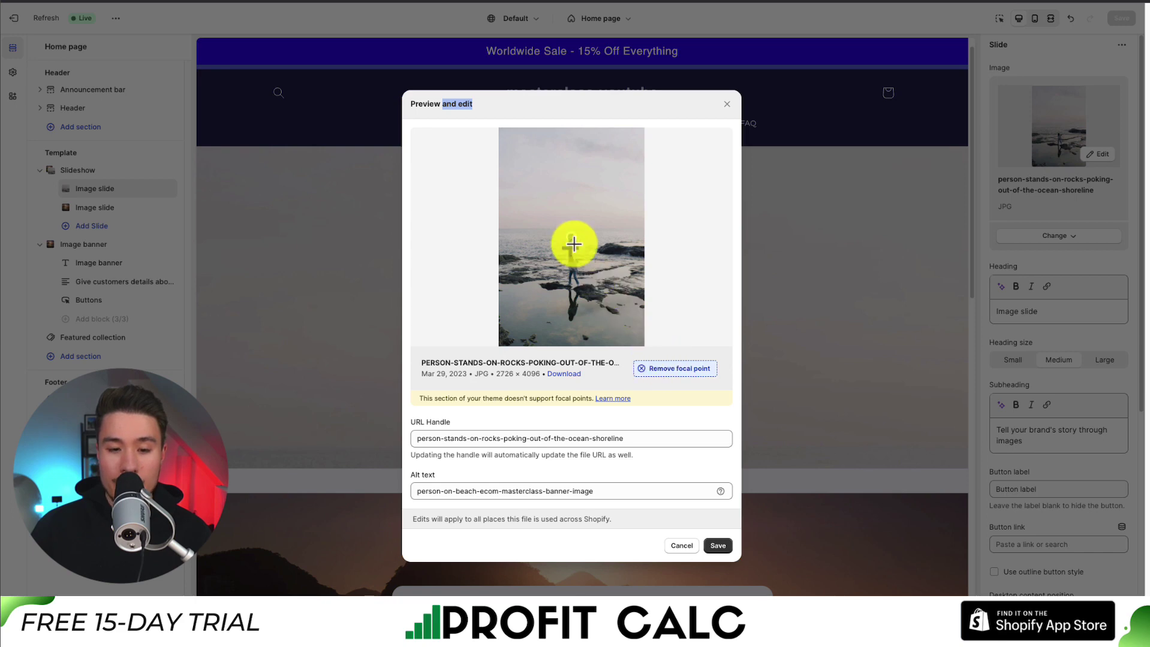
drag(570, 239, 571, 272)
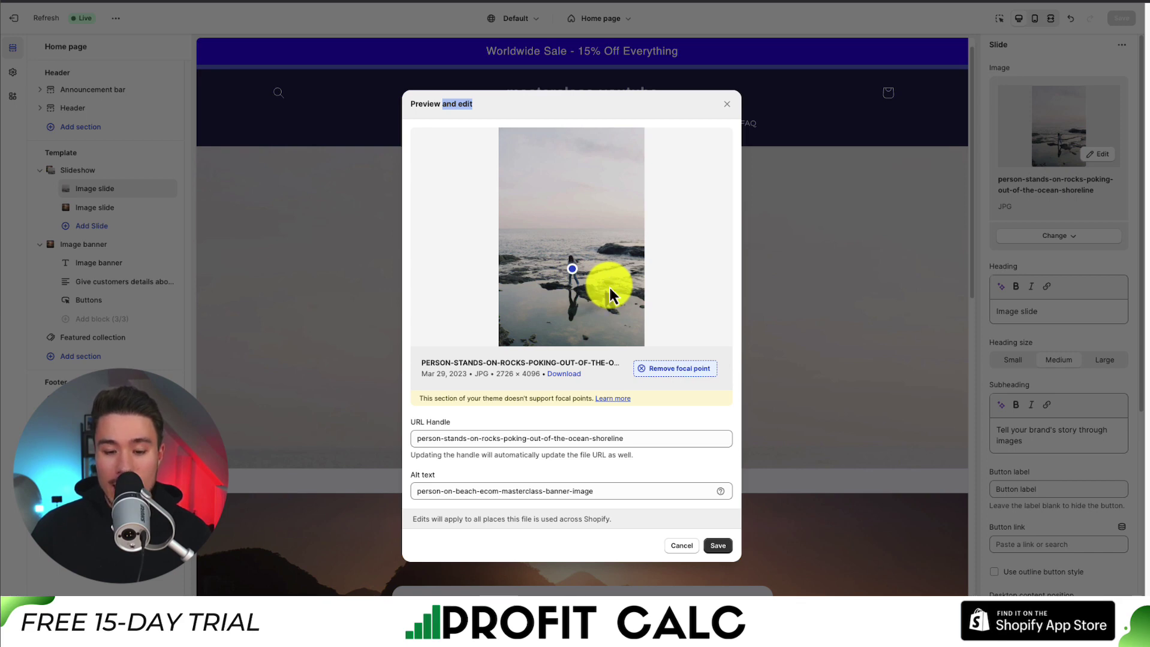
click(721, 547)
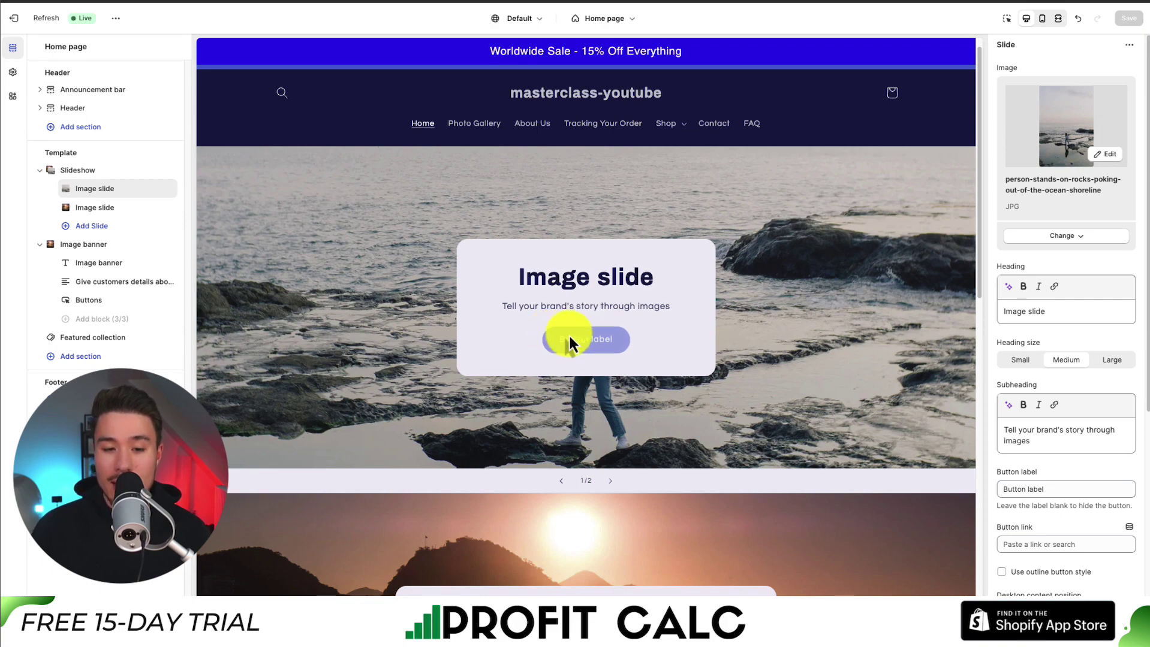
Clear the slide's heading and subheading, position content Top left, and preview full screen
scroll(1079, 377, down, 3)
scroll(1083, 378, down, 3)
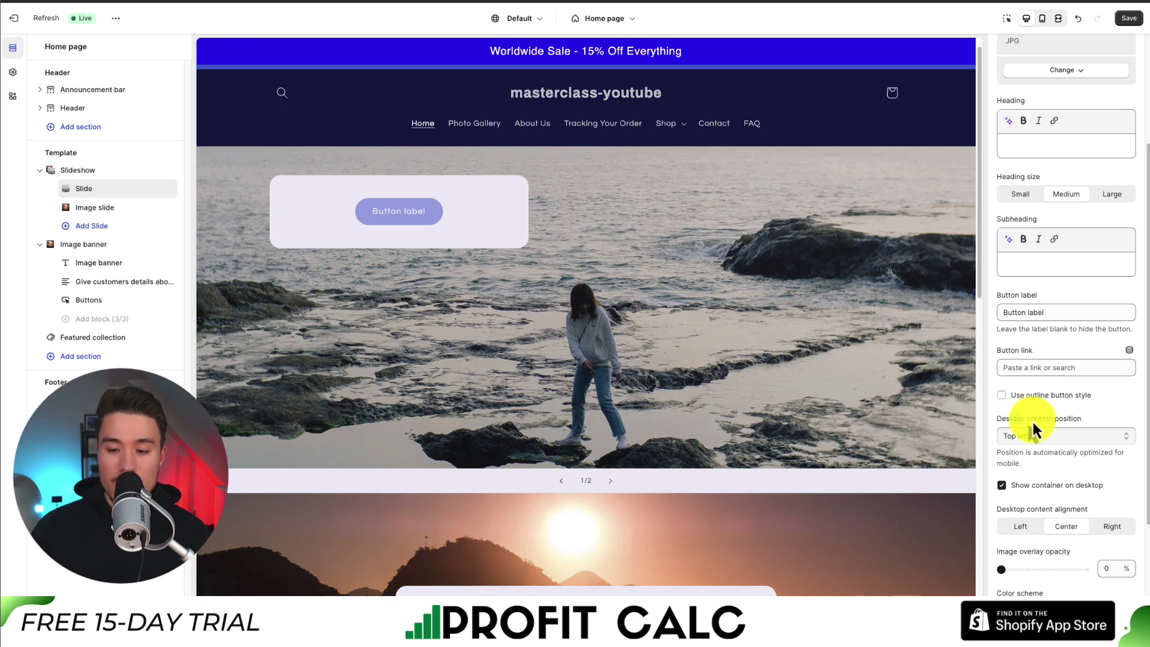
drag(1013, 419, 1084, 418)
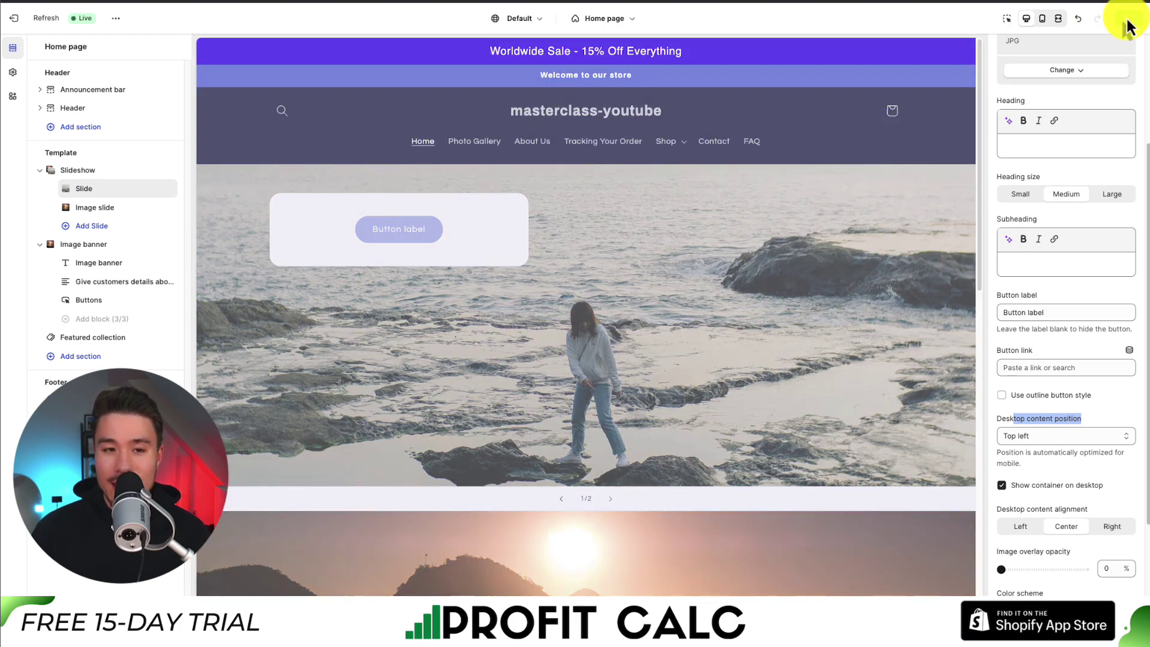
click(1128, 21)
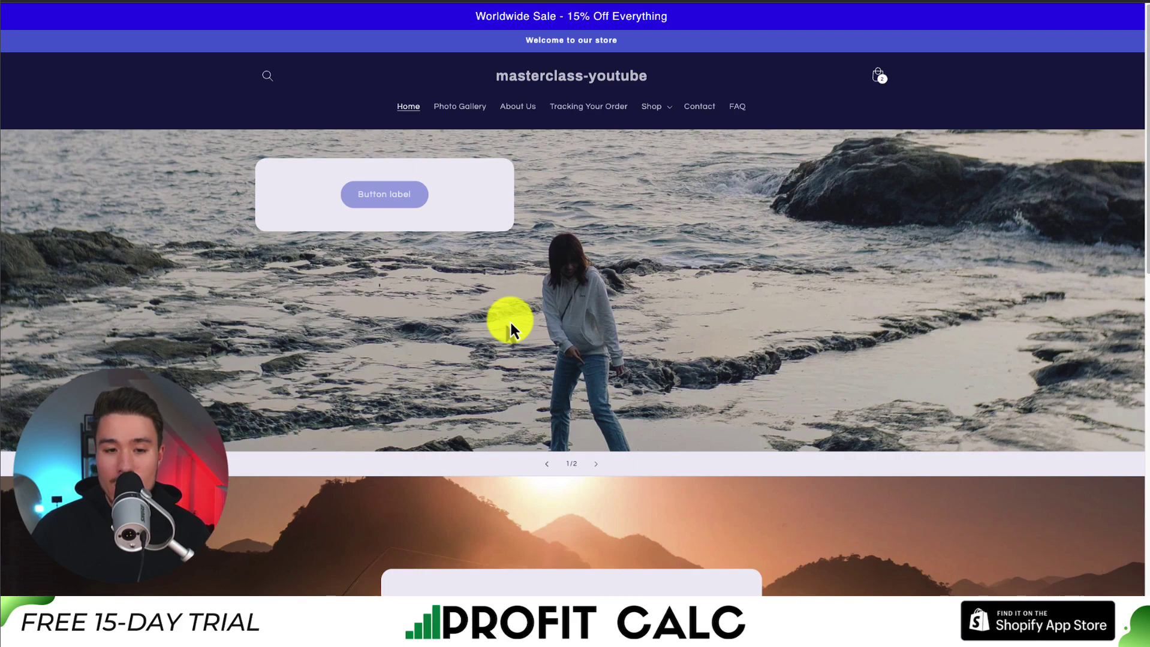
Scroll the full-screen store preview to check the slideshow's top-left content box
scroll(670, 281, down, 10)
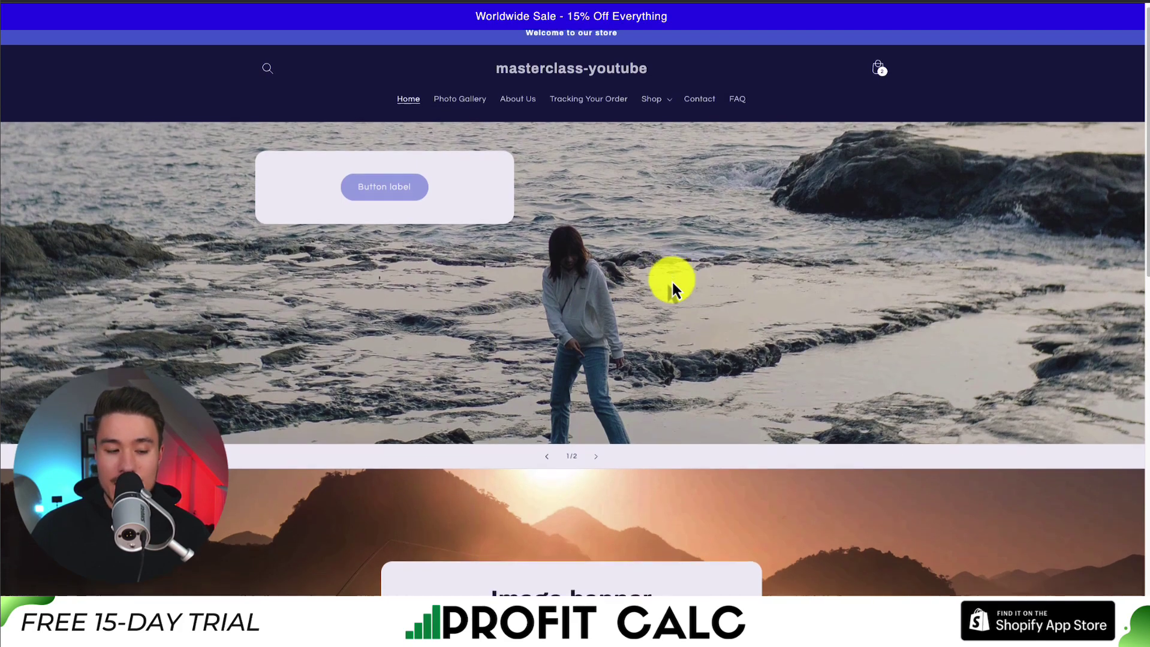
scroll(671, 281, up, 7)
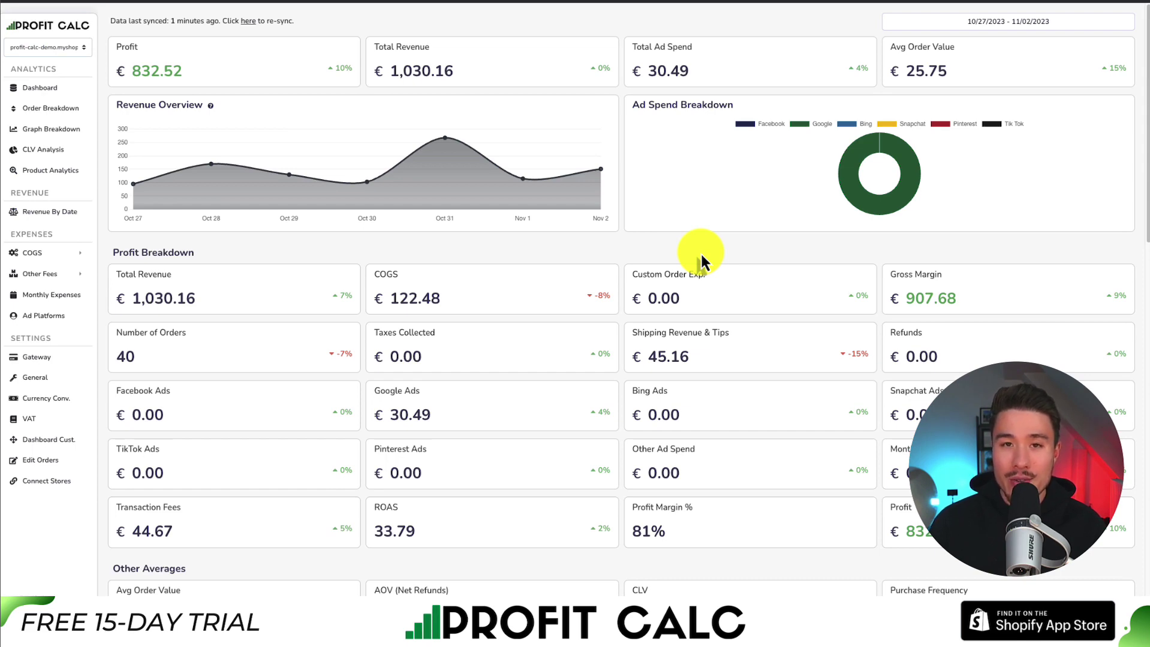
Switch the dashboard range to Last 30 Days and scroll through its metric cards and charts
click(1048, 23)
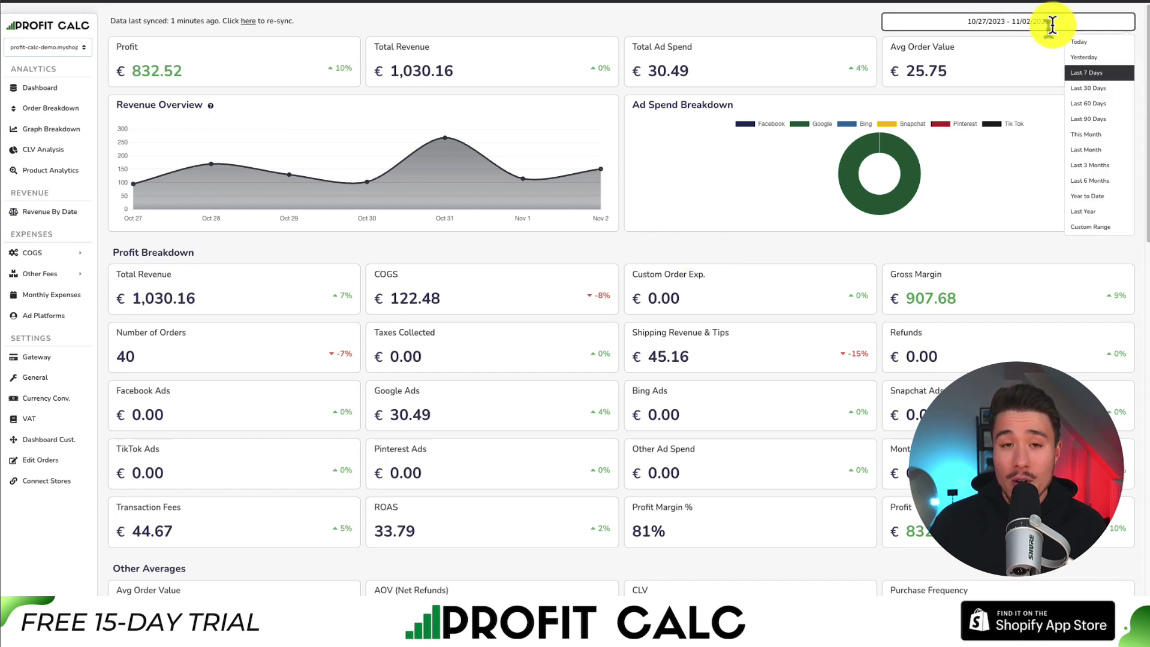
click(1071, 90)
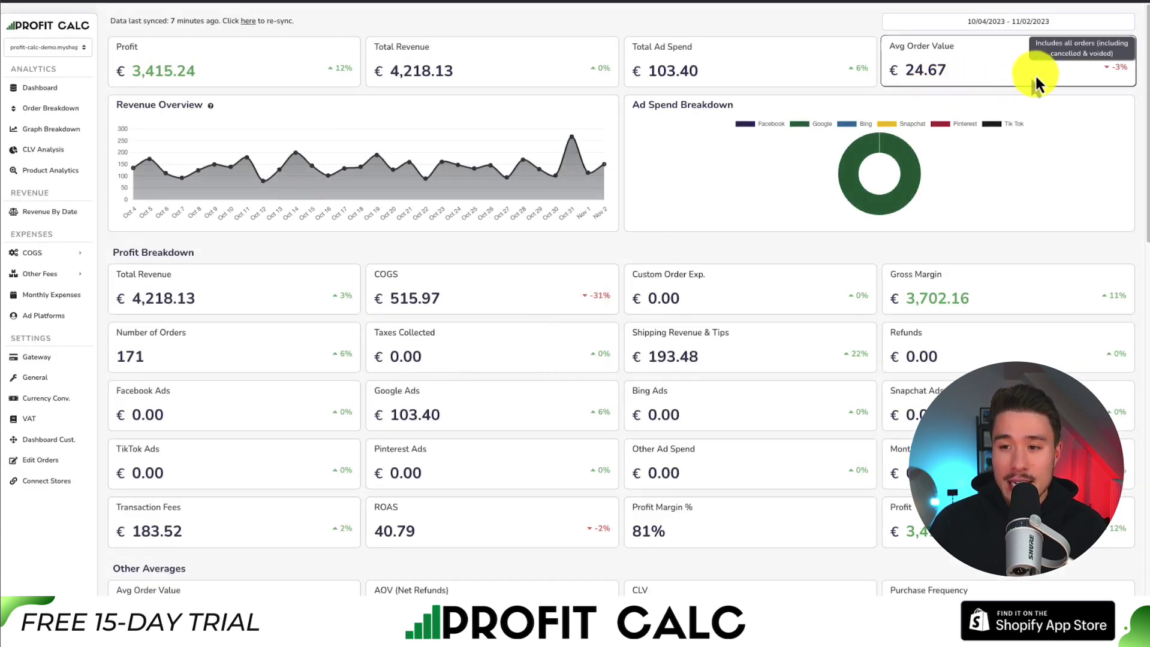
scroll(1133, 114, down, 3)
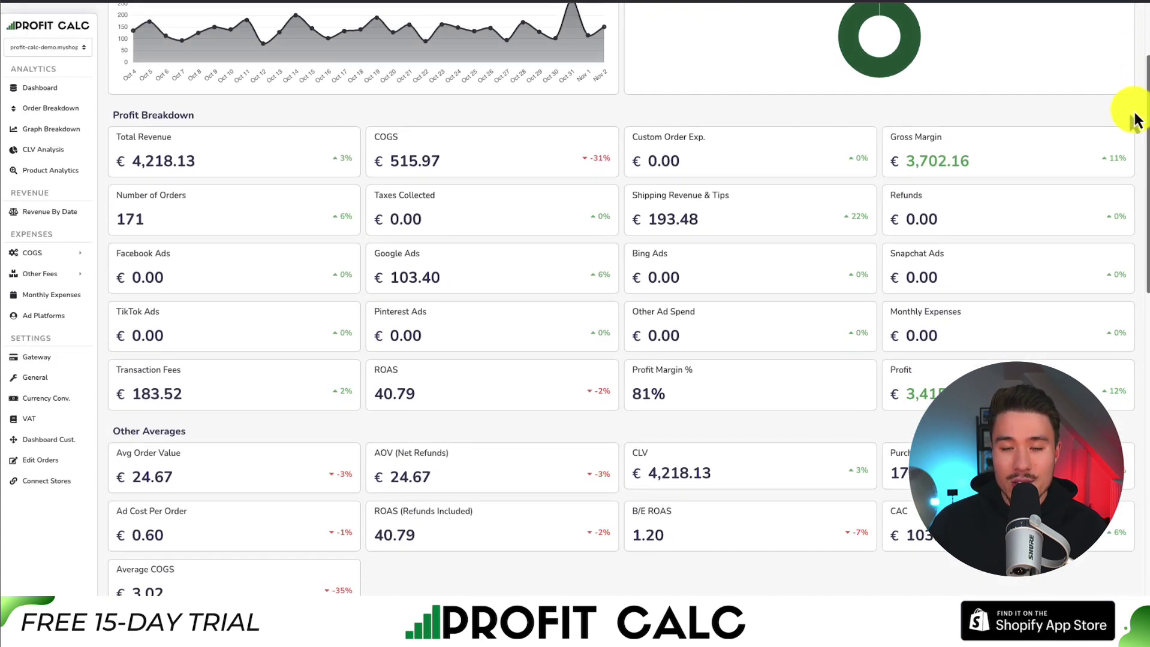
scroll(1127, 126, down, 6)
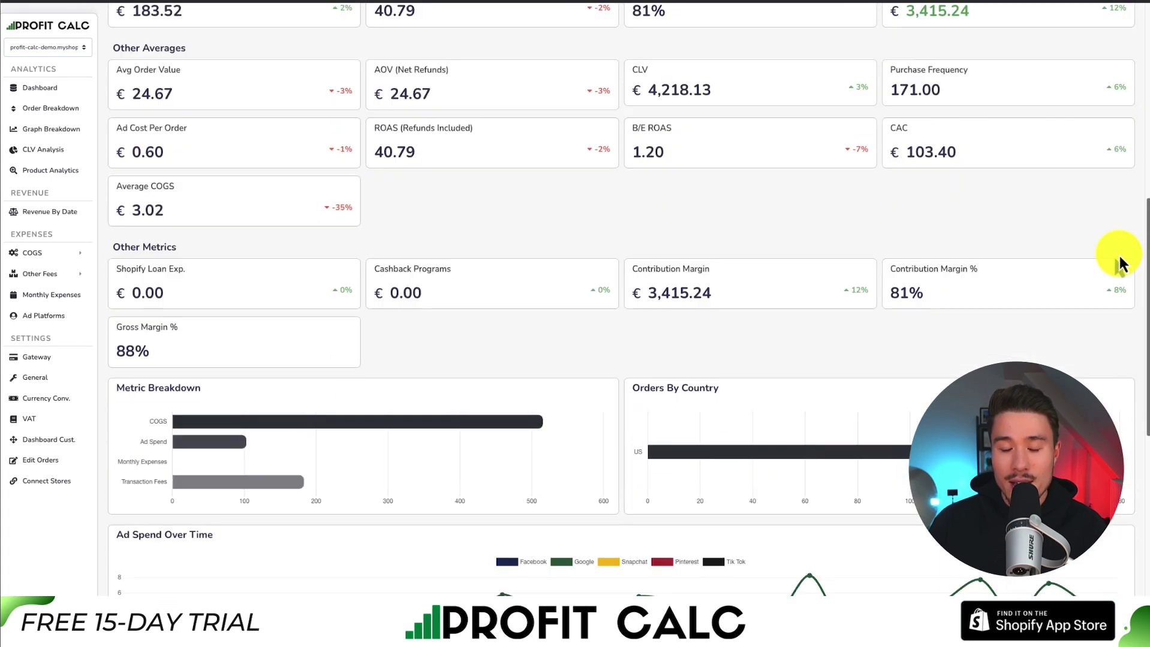
scroll(1120, 264, down, 4)
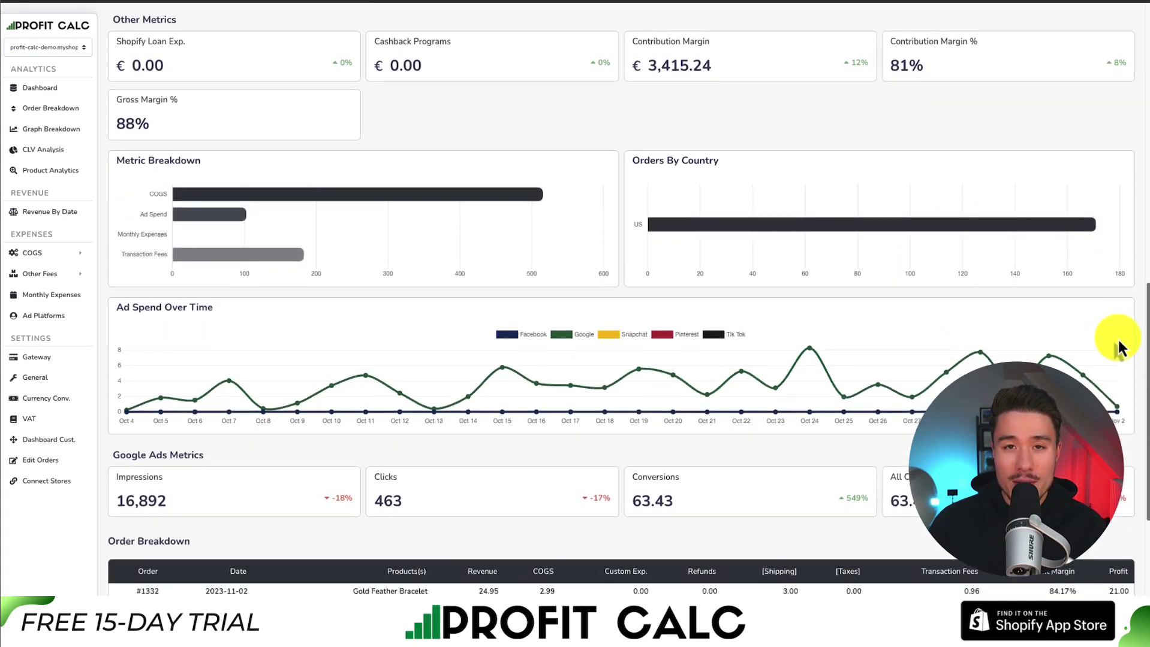
scroll(1119, 349, down, 2)
scroll(1116, 377, up, 1)
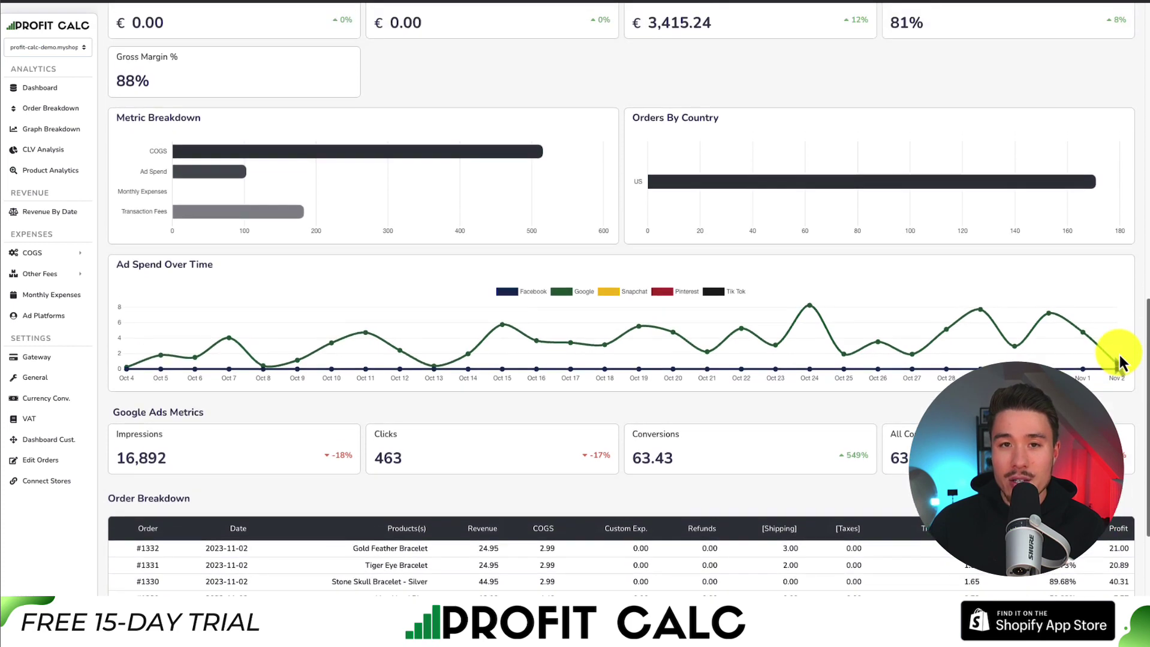
scroll(1121, 359, up, 7)
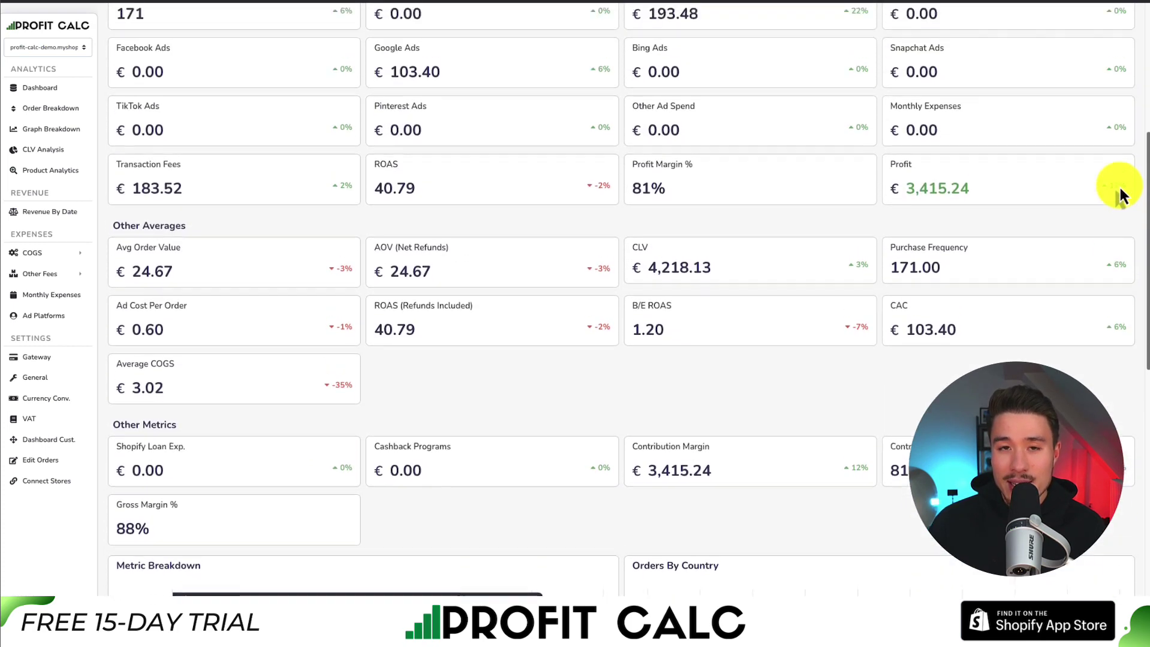
scroll(1120, 195, up, 6)
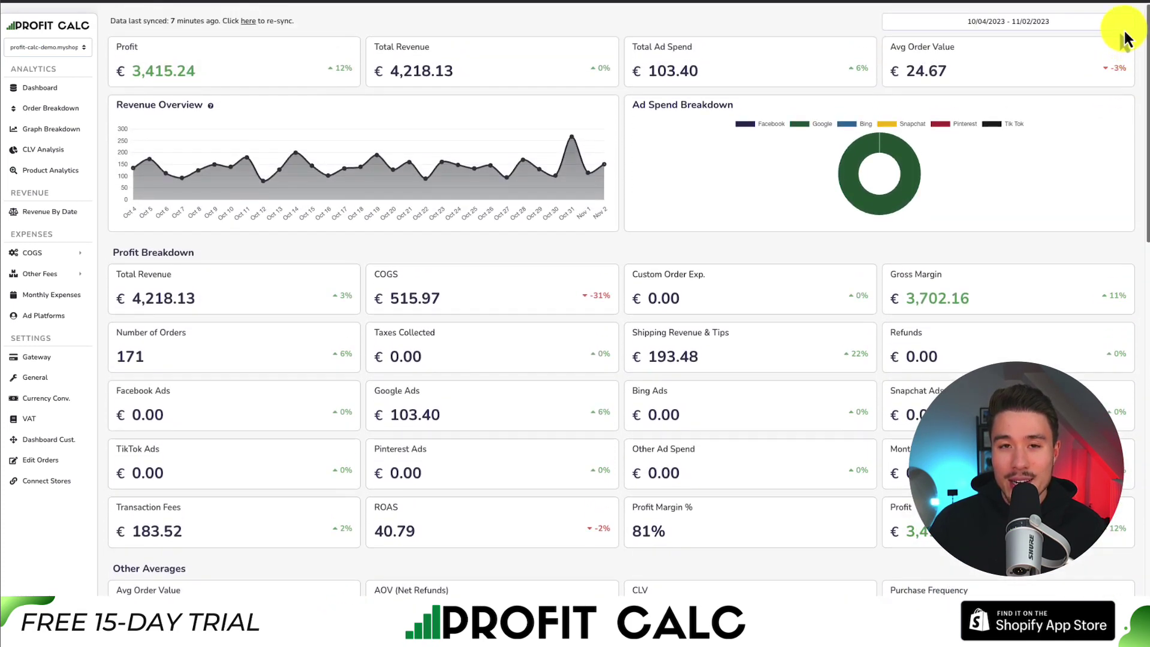
mouse_move(1114, 46)
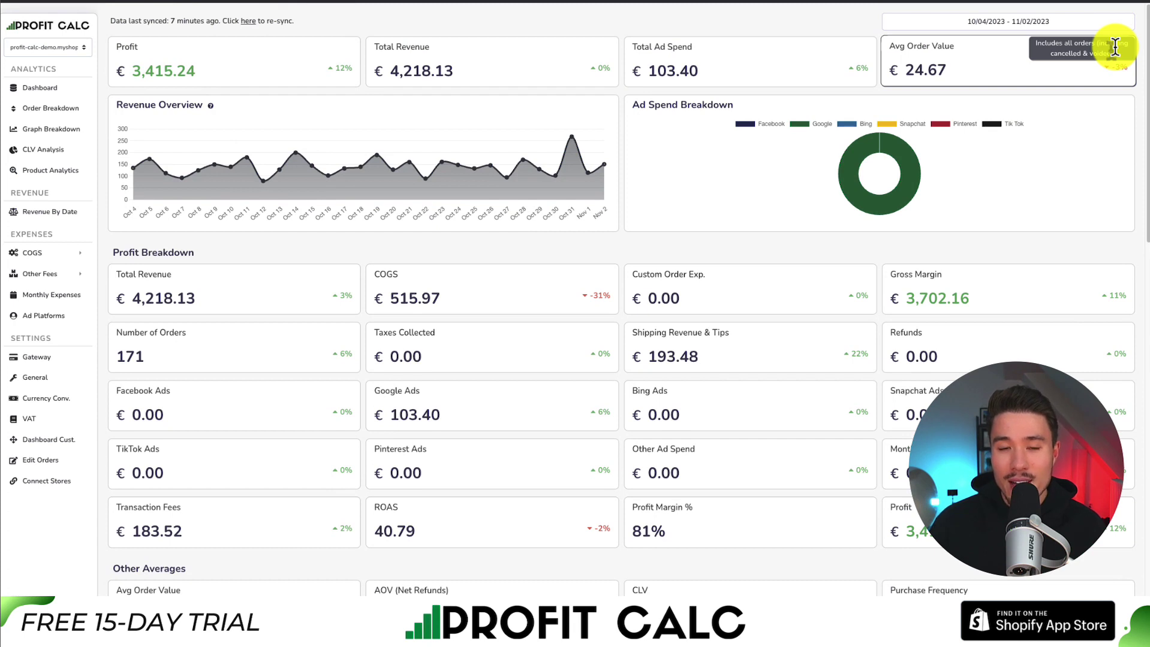